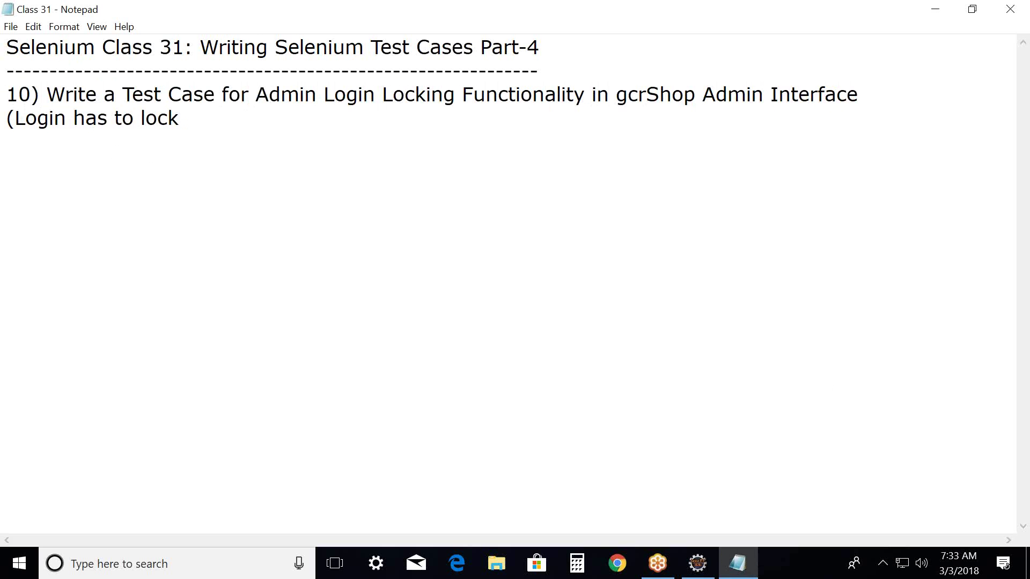
Append 'for 5 minutes after 3 failed attemps)' to the end of the test case's second line.
text(for 5 minut)
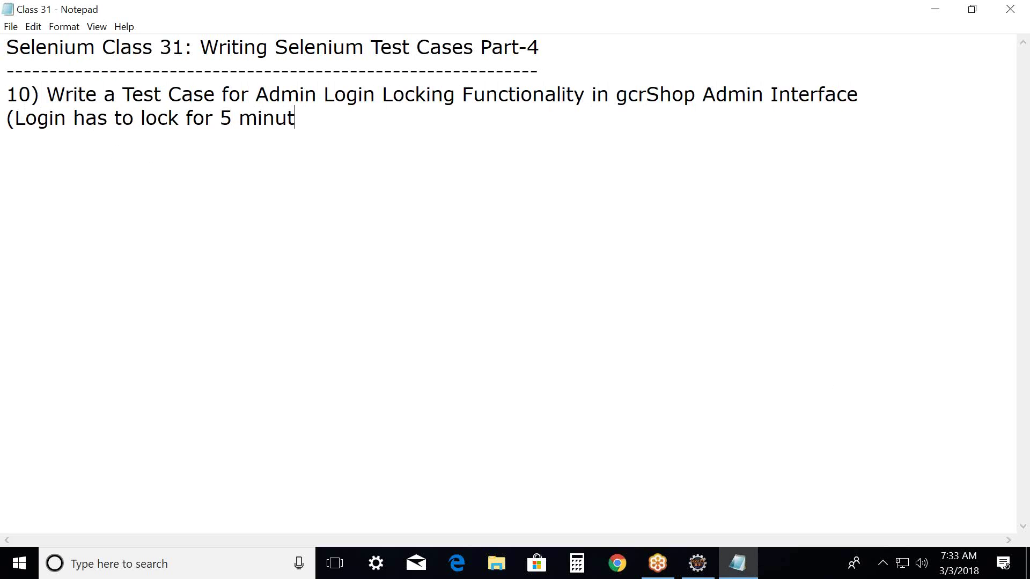
text(es after )
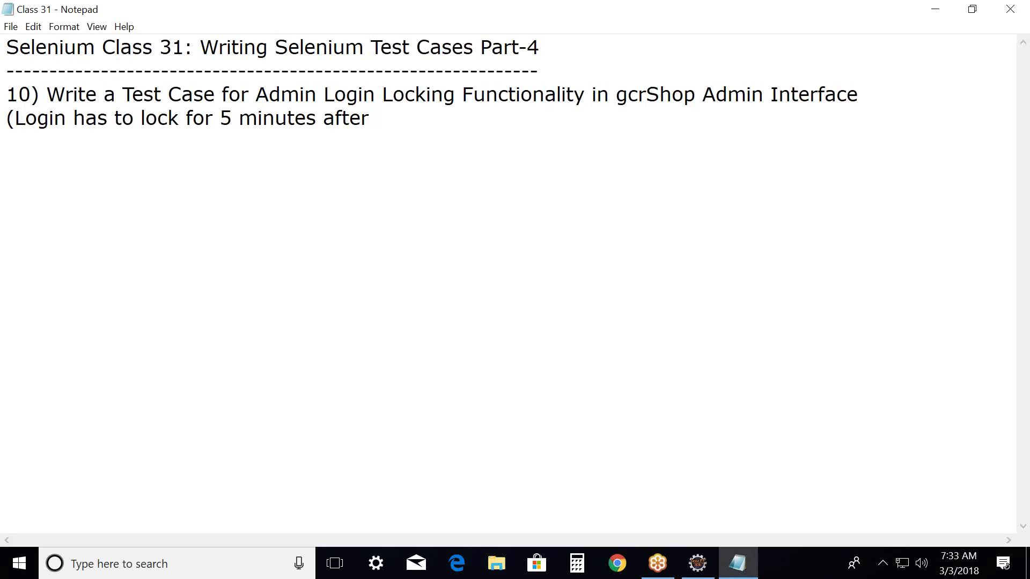
text(3 failed a)
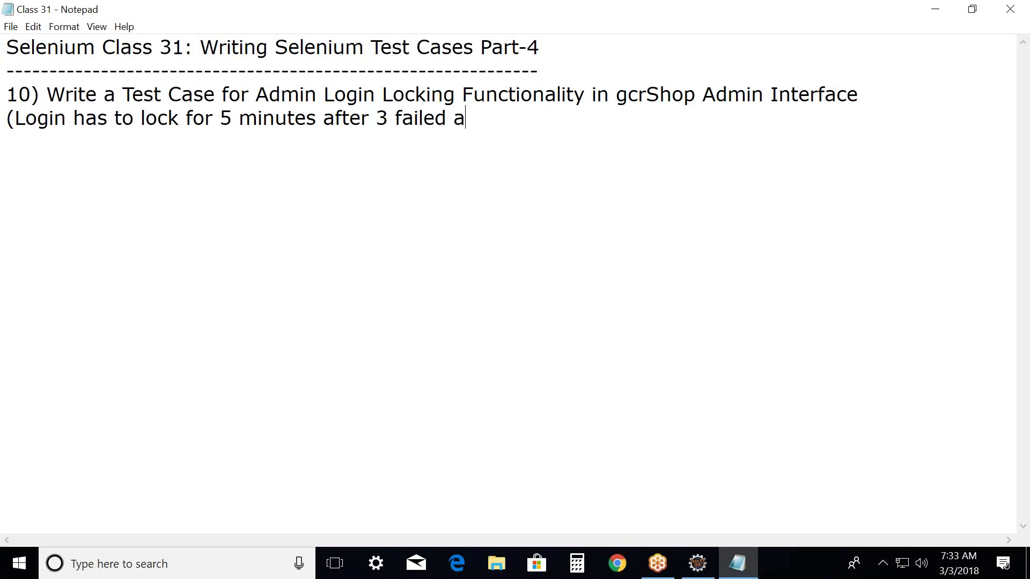
text(ttemps))
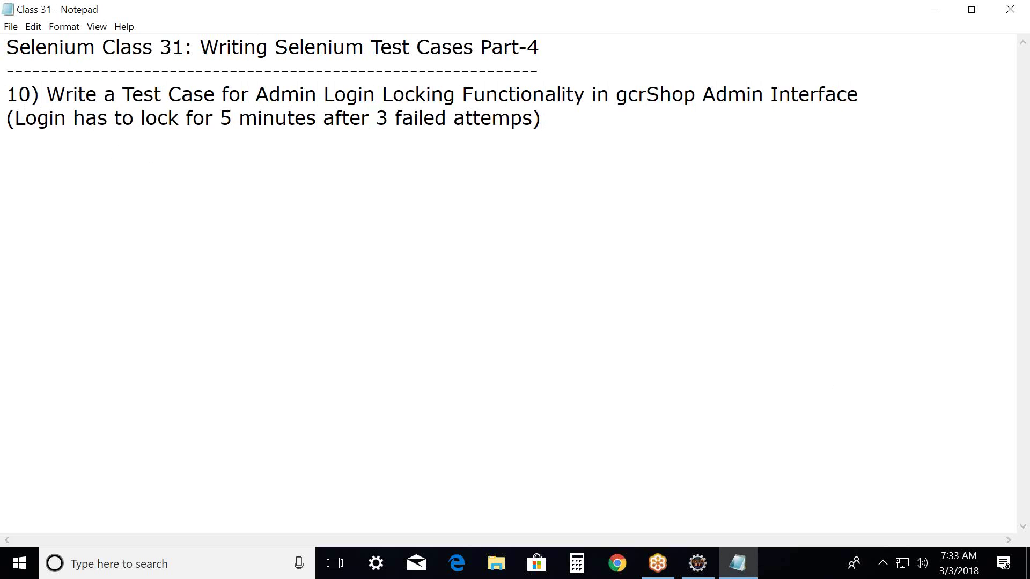
click(54, 155)
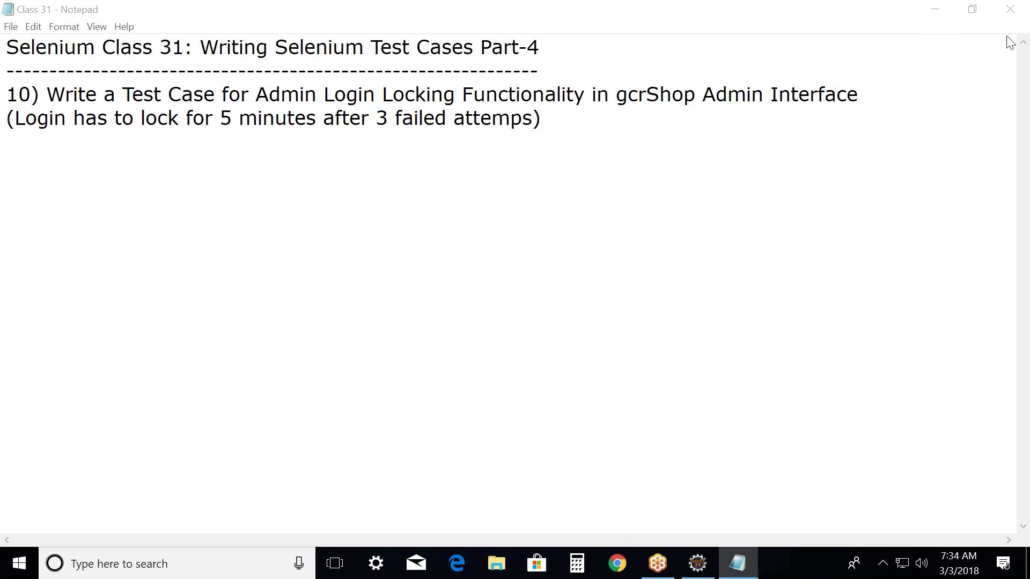
Minimize Notepad and load gcrit.com/build3/admin/ in Chrome from the address-bar suggestion.
click(935, 9)
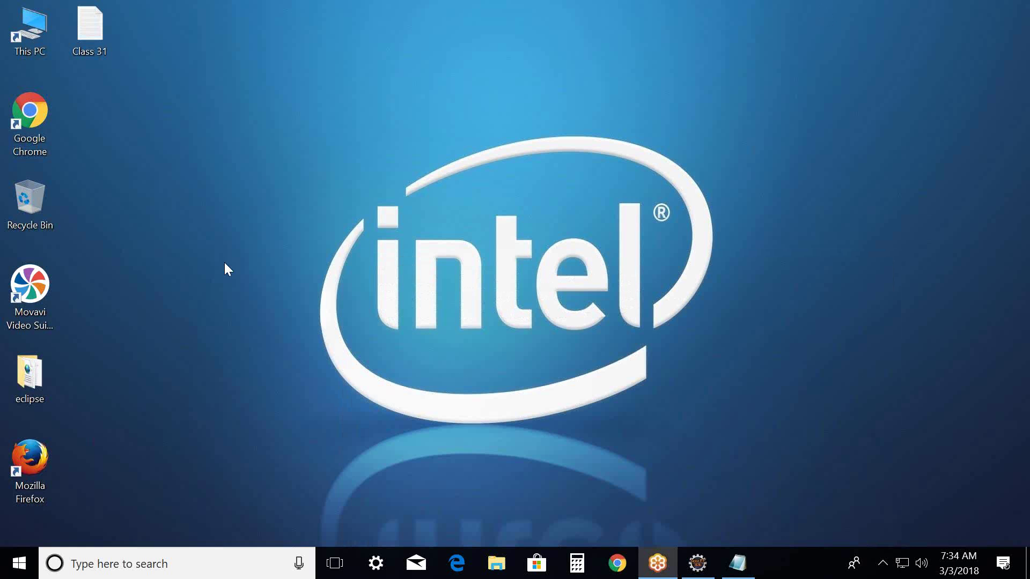
click(616, 563)
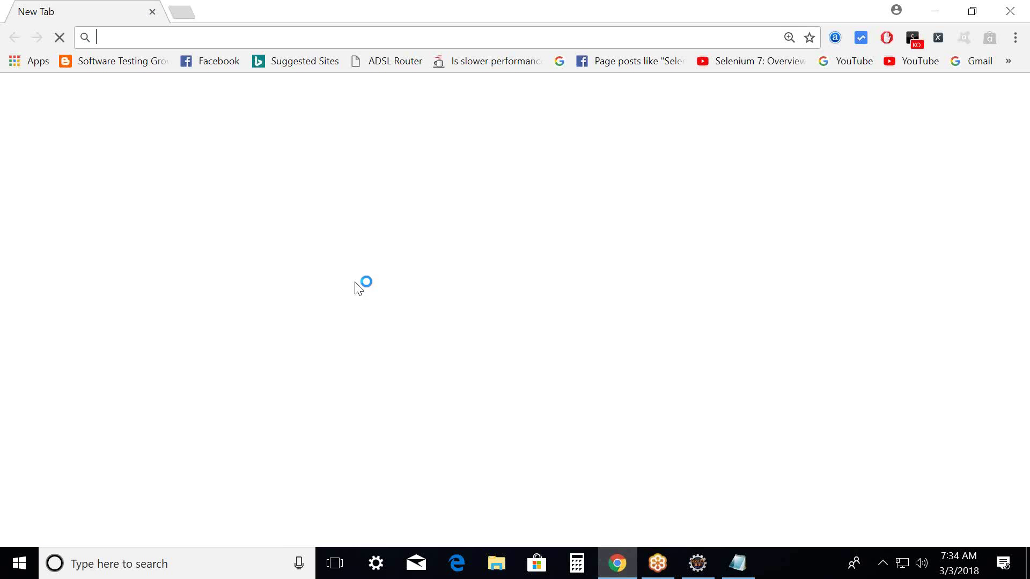
text(gcrit.com/build3/admin/)
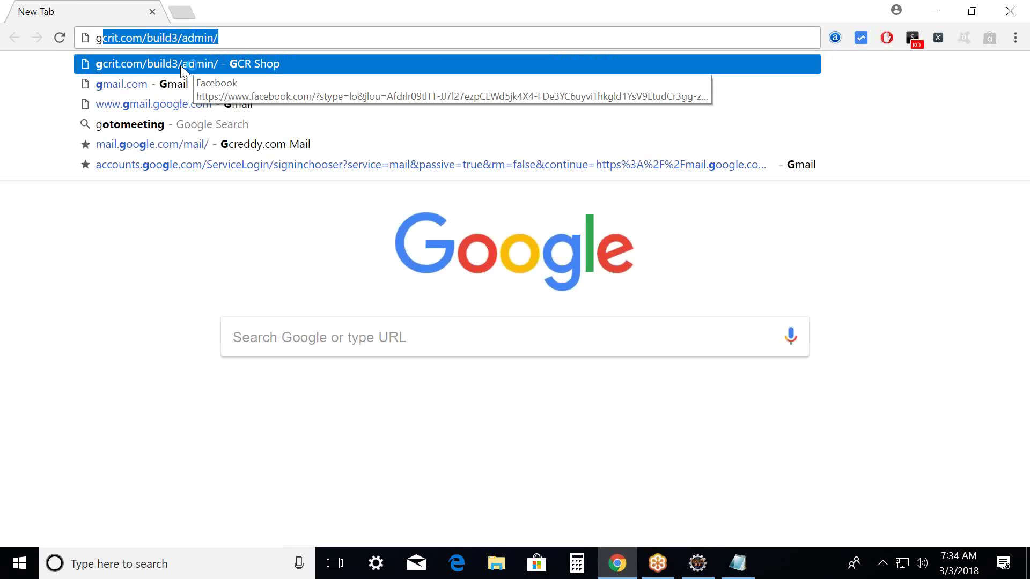
key(Return)
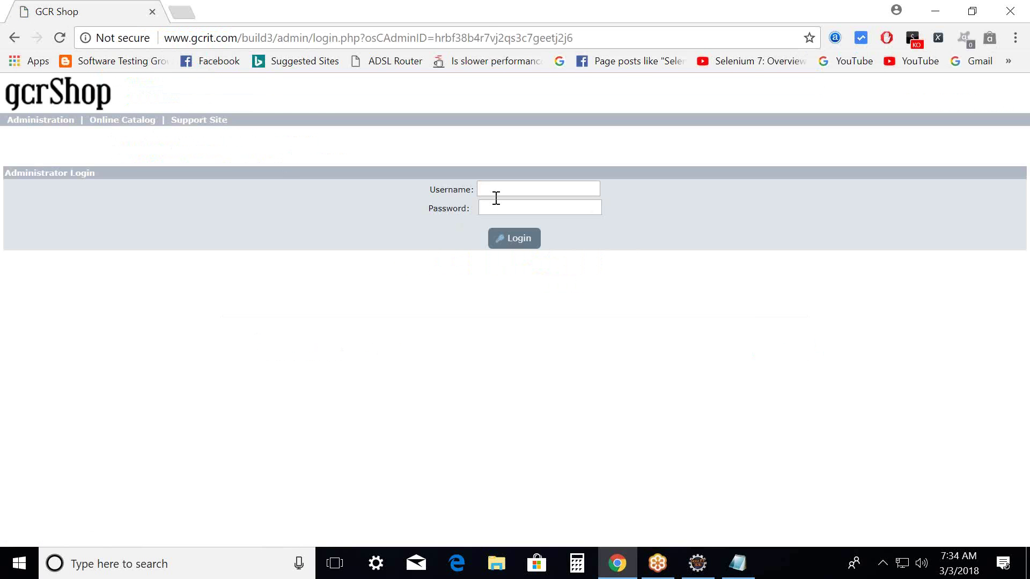
Enter the admin username, dismiss the autofill suggestions, enter the password and submit the login.
click(492, 191)
text(a)
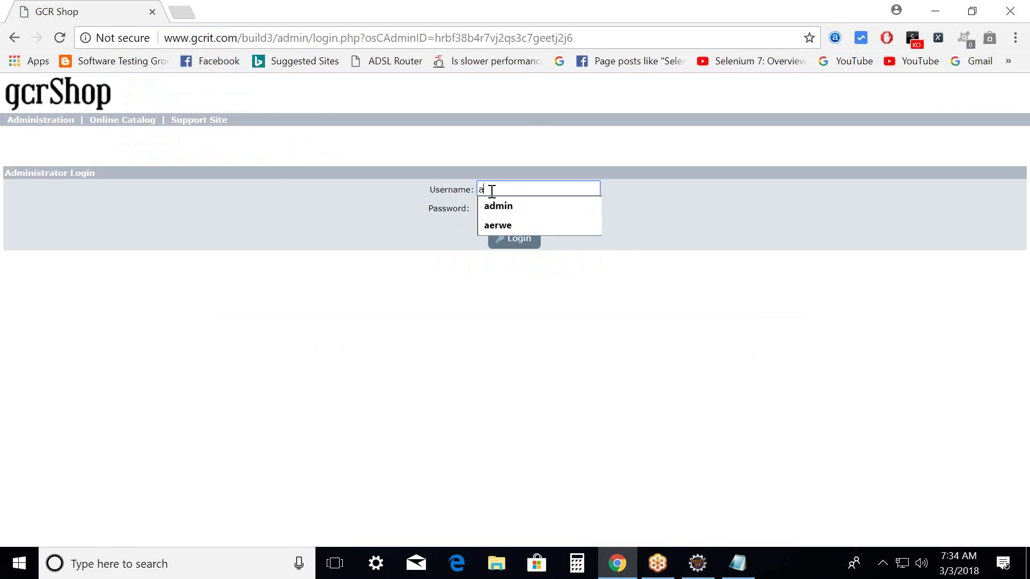
text(dmin@123)
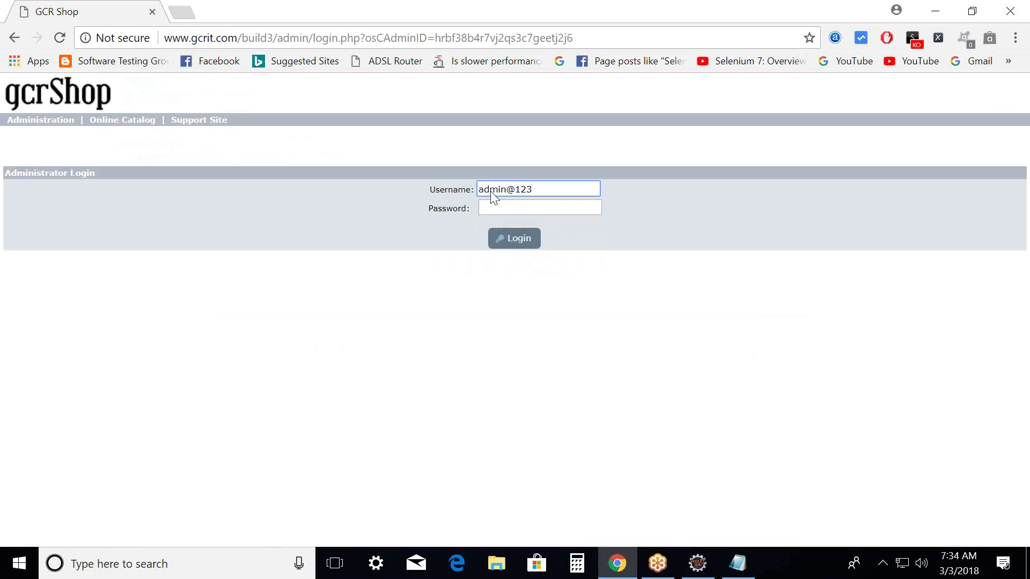
key(BackSpace)
key(BackSpace)
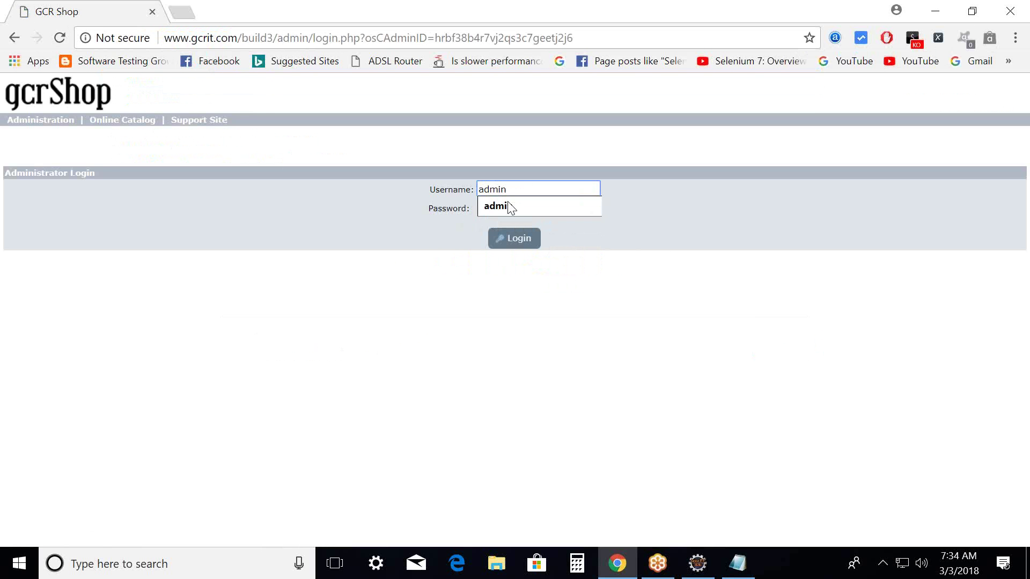
click(508, 201)
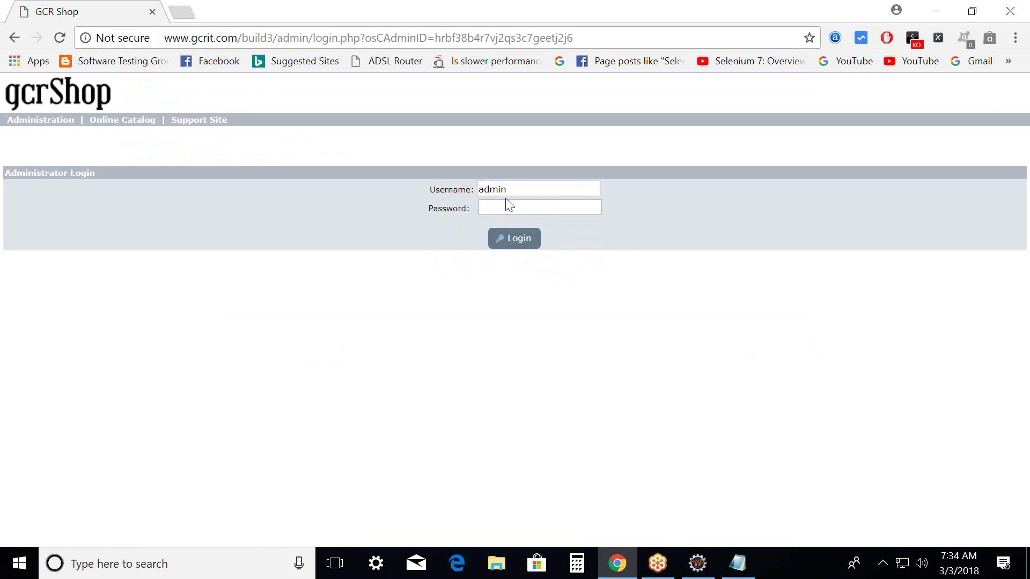
click(501, 204)
text(ad)
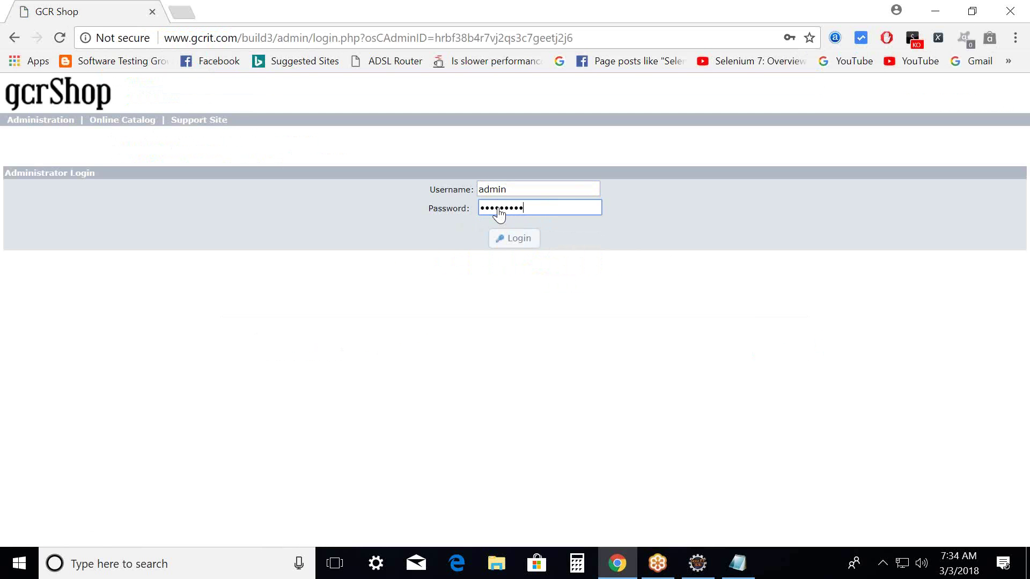
key(Return)
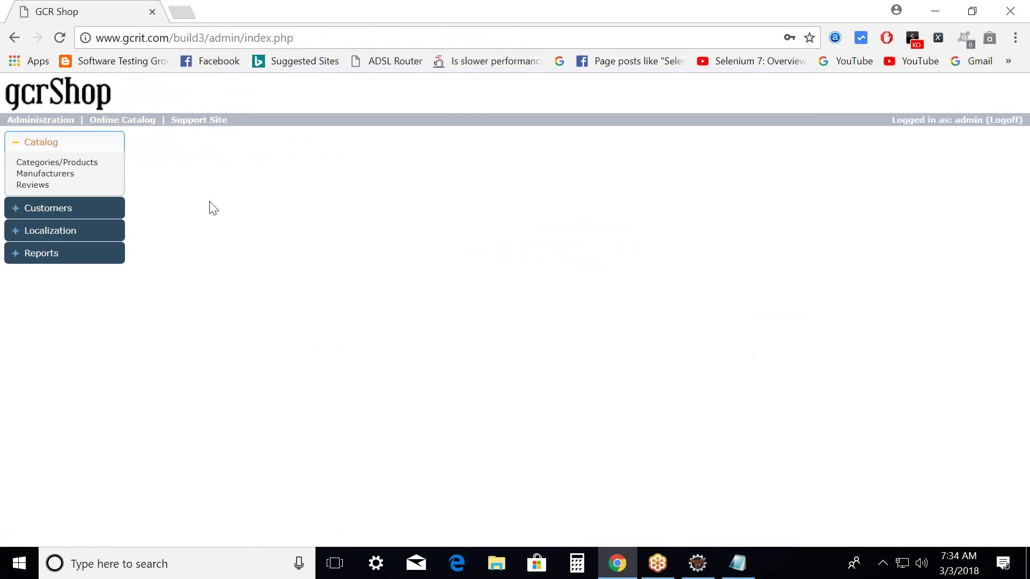
Log off, then submit a bogus username with a wrong password as the first failed login.
click(1012, 122)
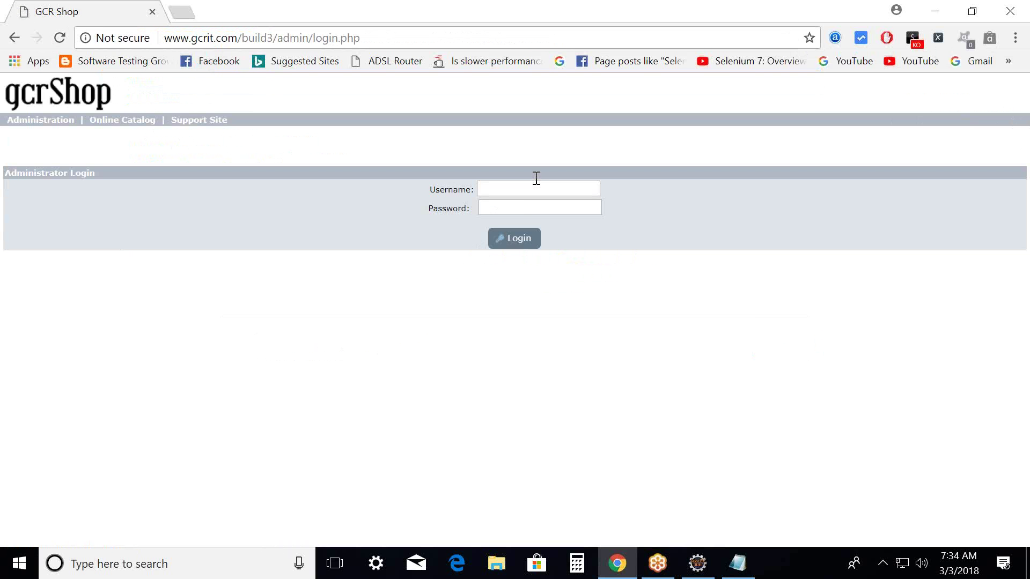
click(535, 187)
text(ttryrty)
key(Tab)
text(12345)
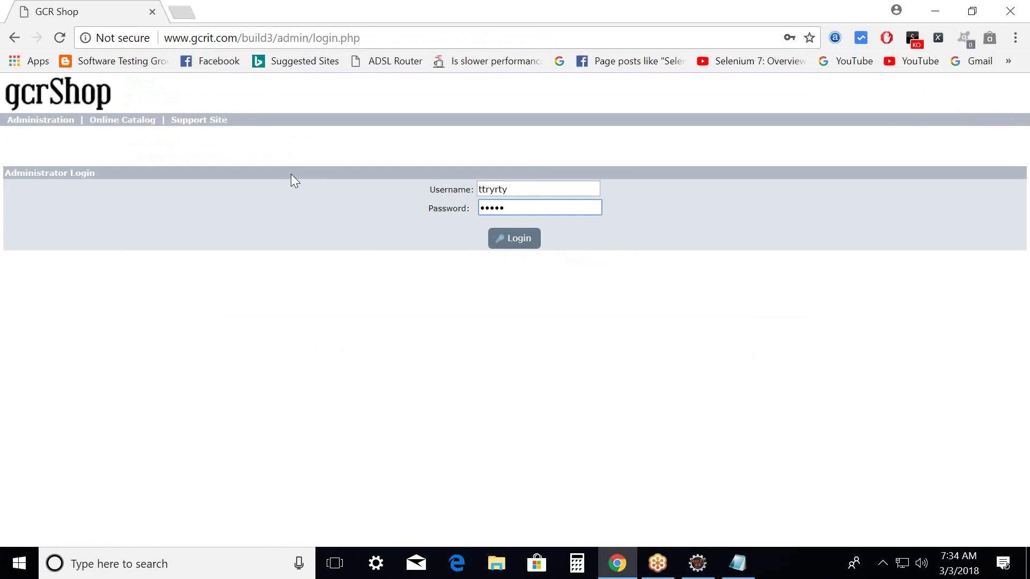
click(539, 238)
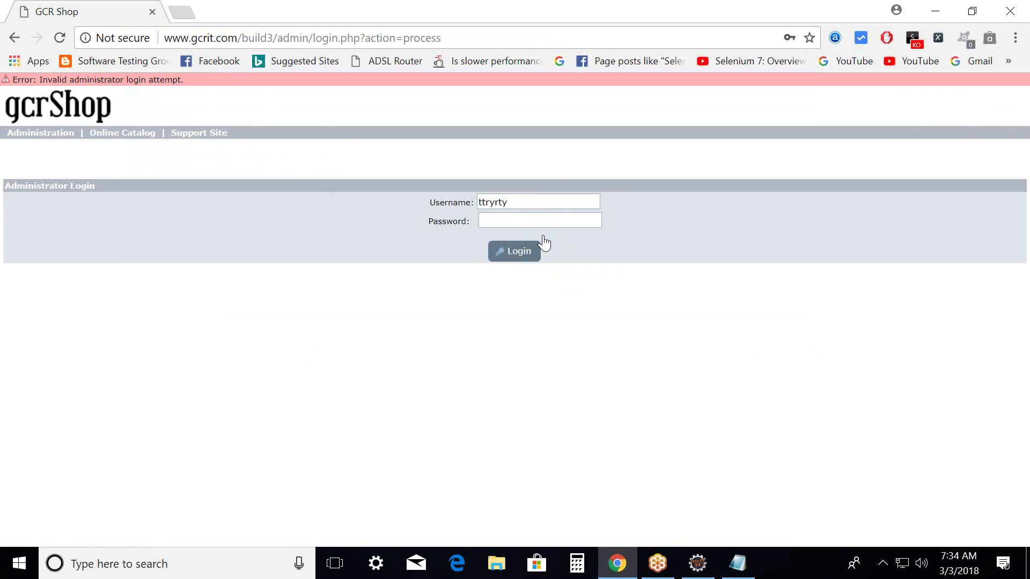
Submit a second failed login attempt with another wrong password.
click(510, 222)
text(123456)
click(513, 261)
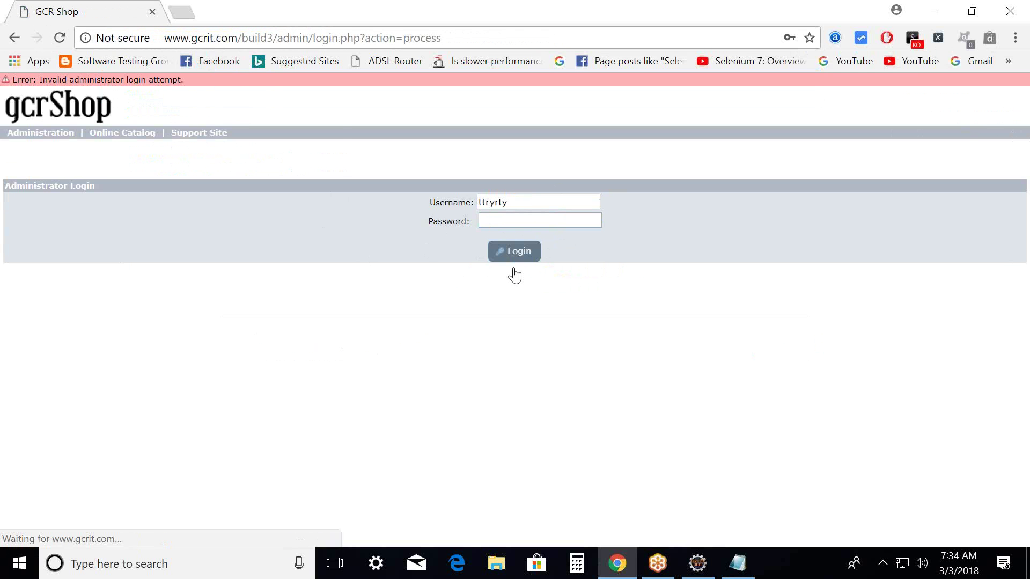
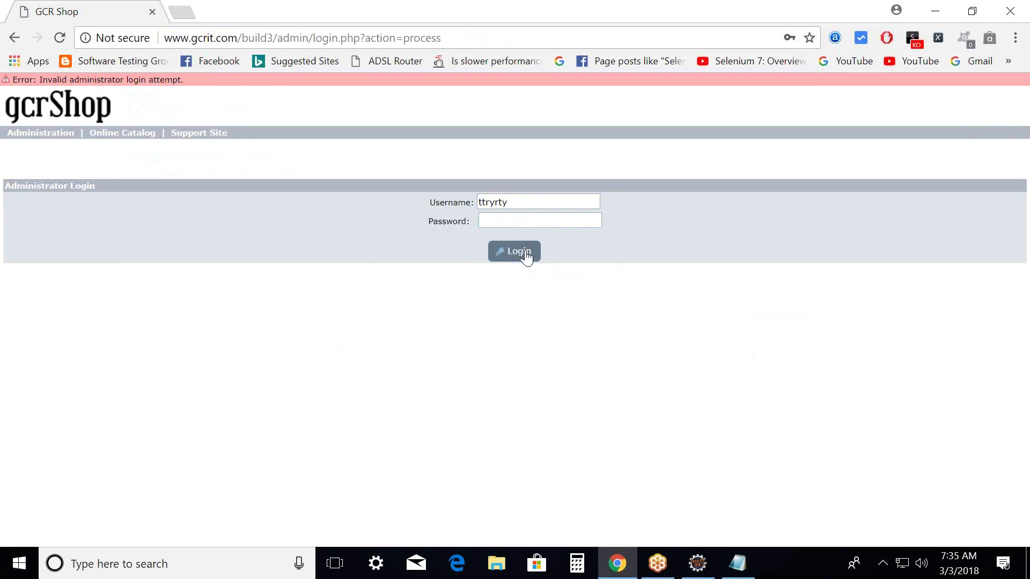
Enter another wrong administrator password in the Password field for the next login retry.
click(527, 221)
text(tryrt)
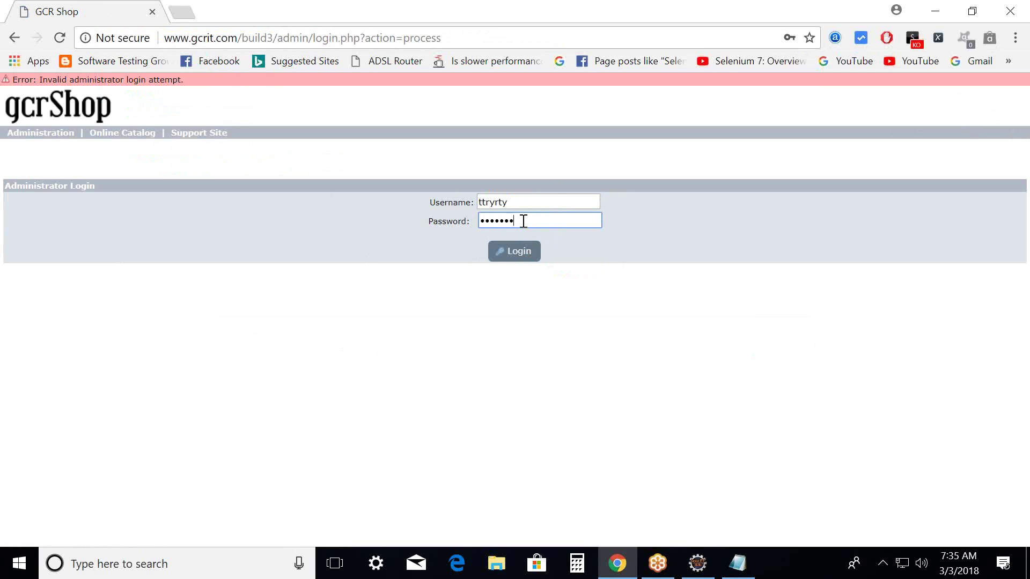
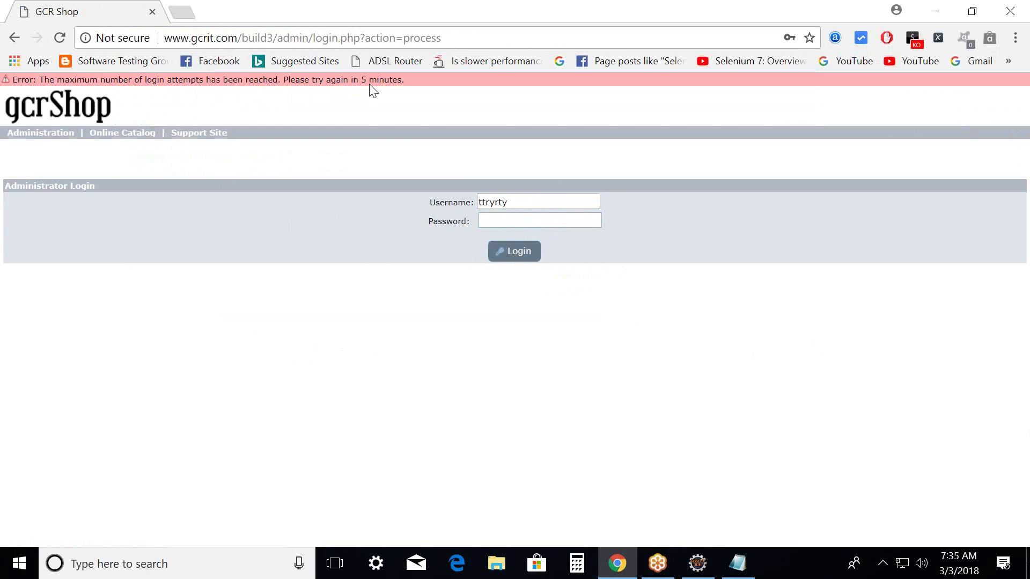
Retry the gcrShop Admin login as 'admin', get the lockout error again, and minimize the browser.
double_click(500, 203)
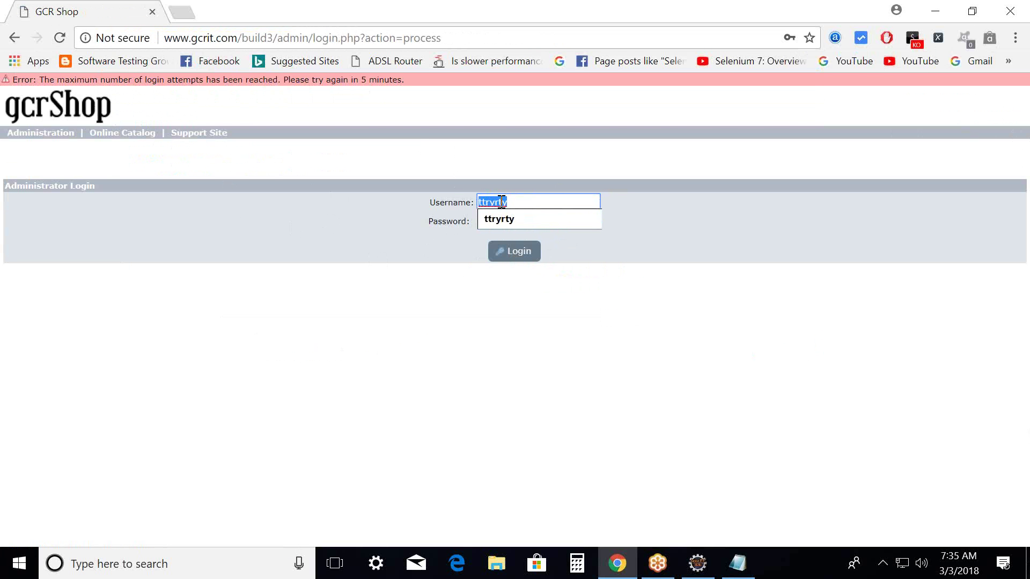
text(admin)
key(Tab)
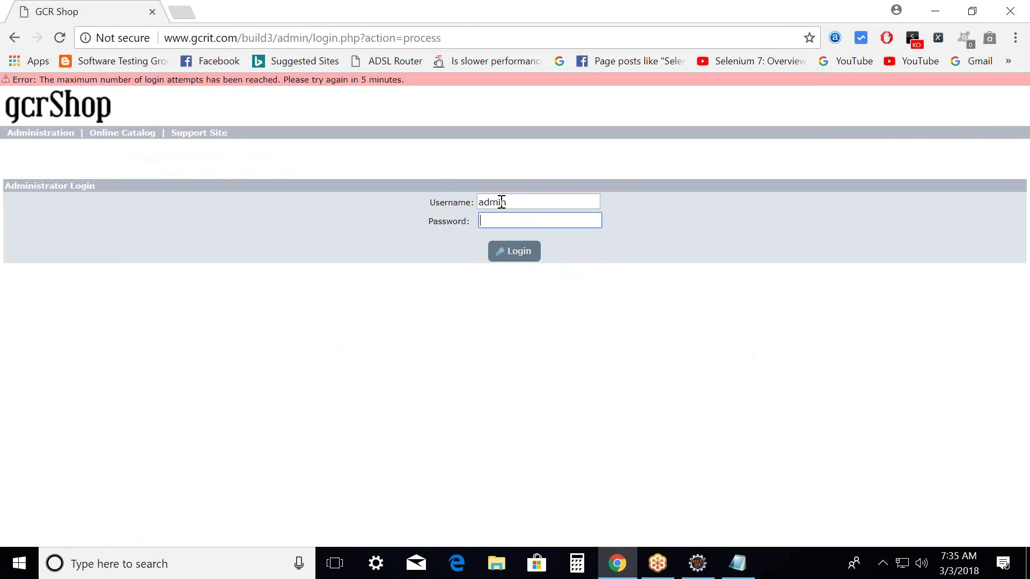
text(a)
click(514, 252)
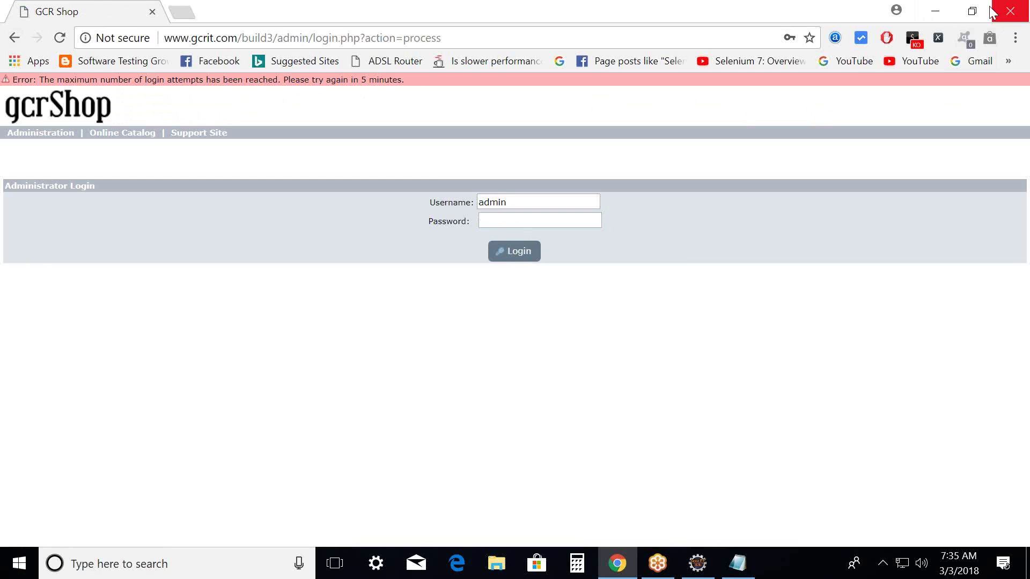
click(935, 11)
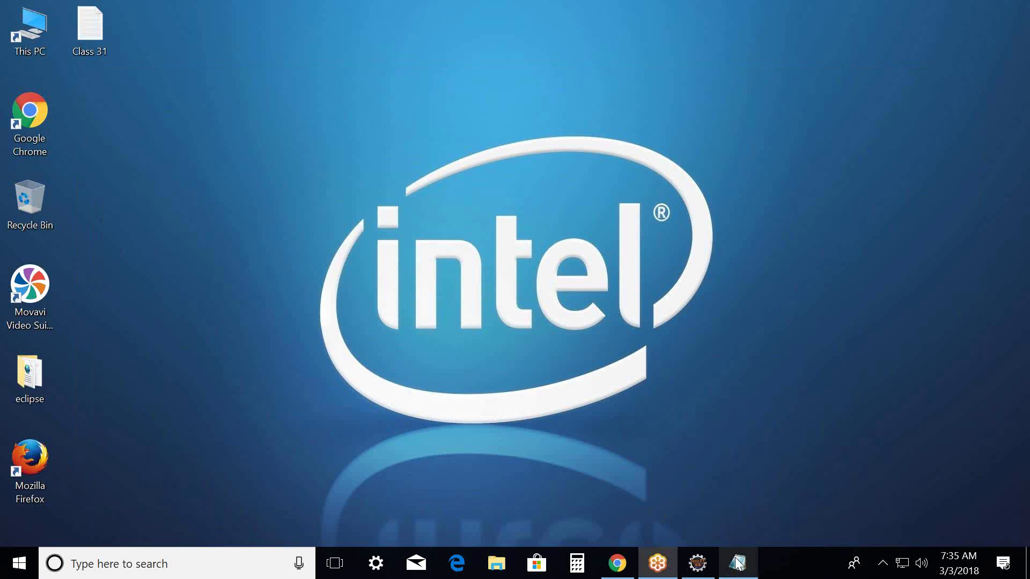
Below the requirement, add 'Test Steps:' with 'i) Launch the Browser' and 'ii) Navigate to gcrShop Admin Interface ()'.
click(738, 563)
key(Left)
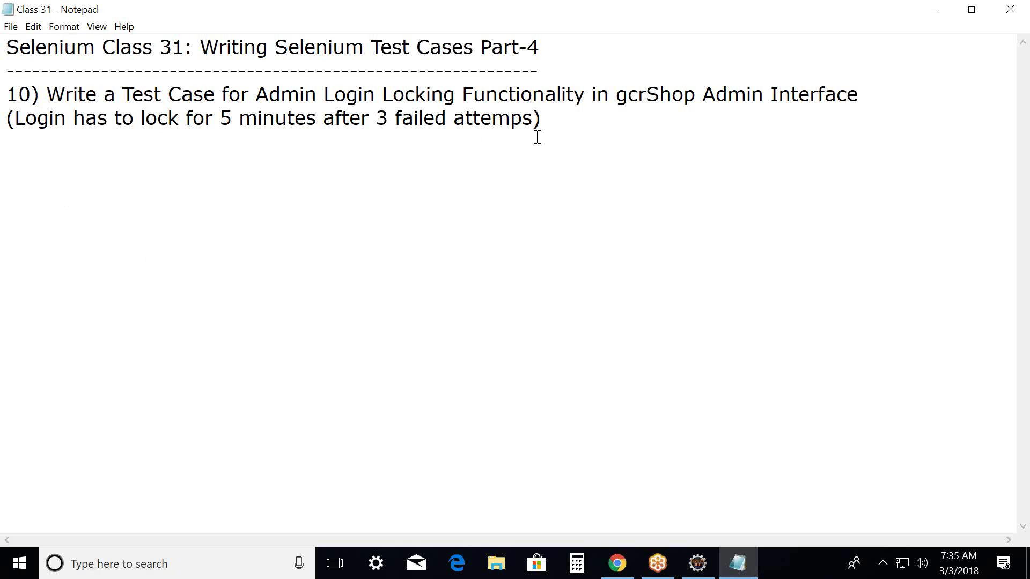
click(542, 125)
key(Return)
text(Test Steps)
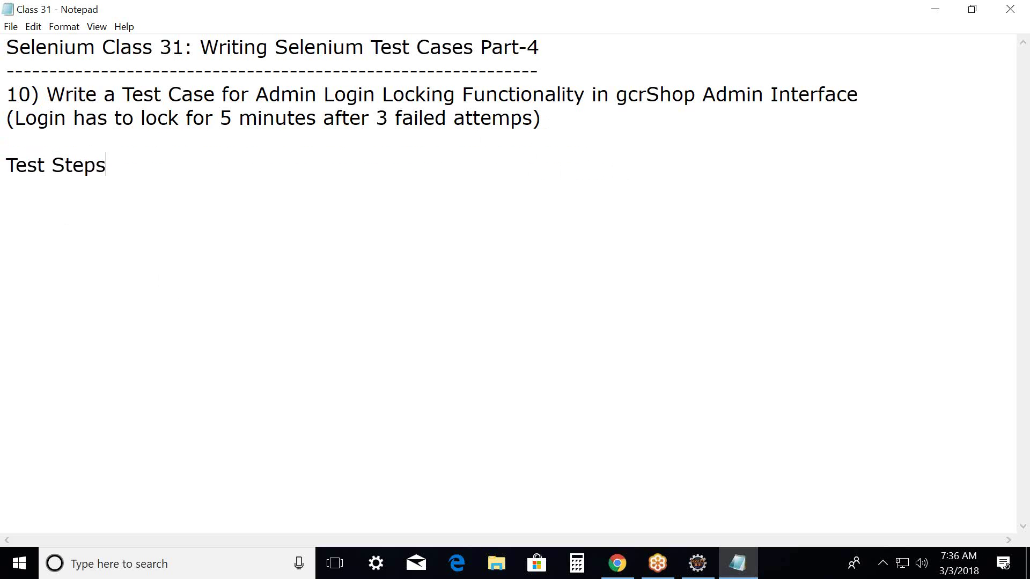
text(:)
key(Return)
text(i) Launch )
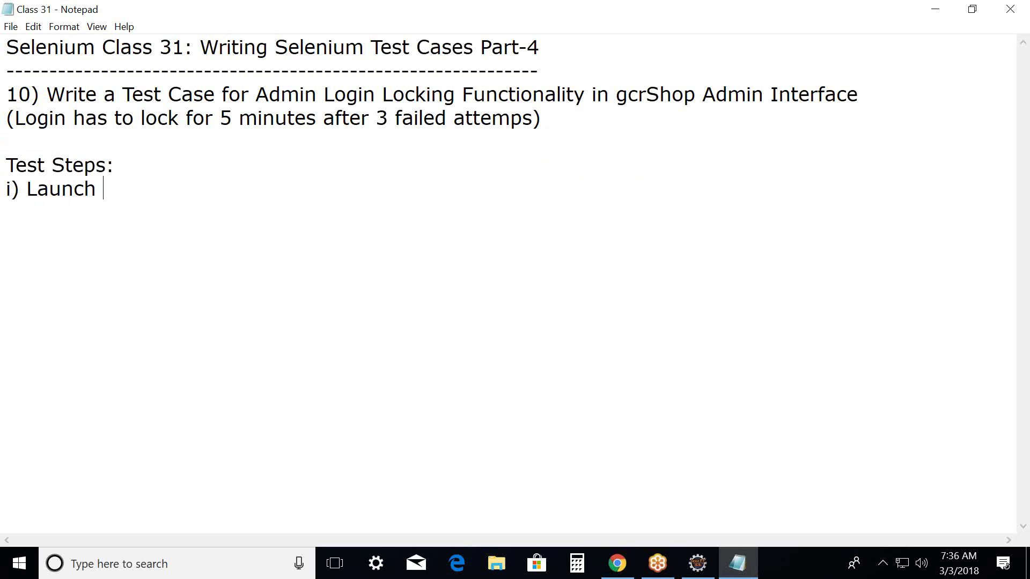
text(the Browser)
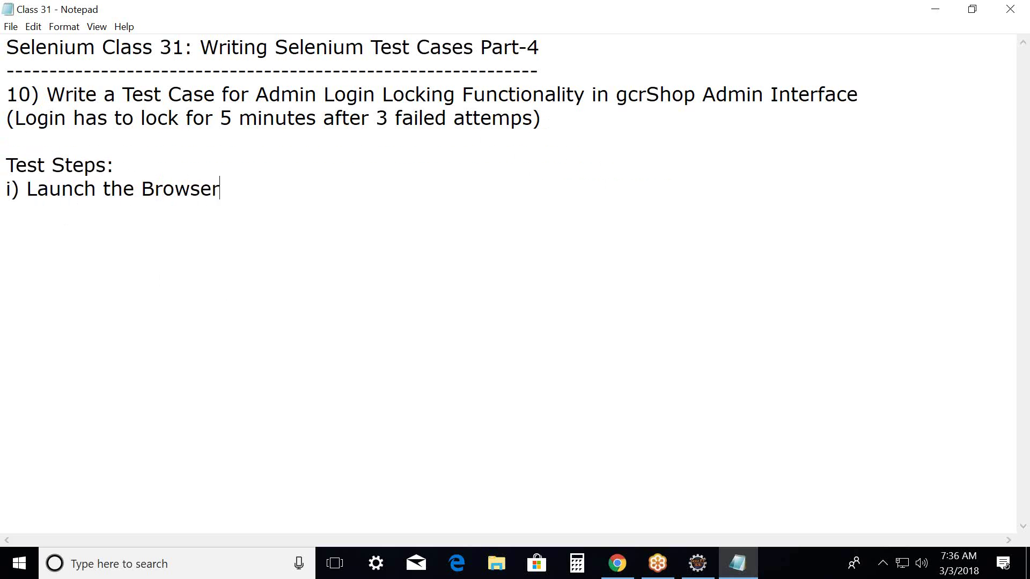
key(Return)
text(ii) Navigate )
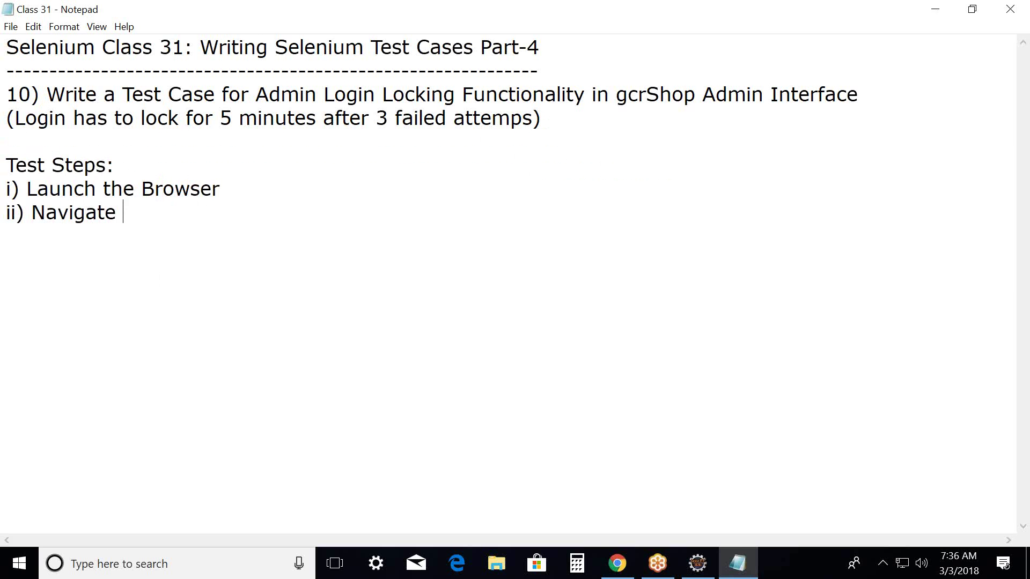
text(to gcrShop A)
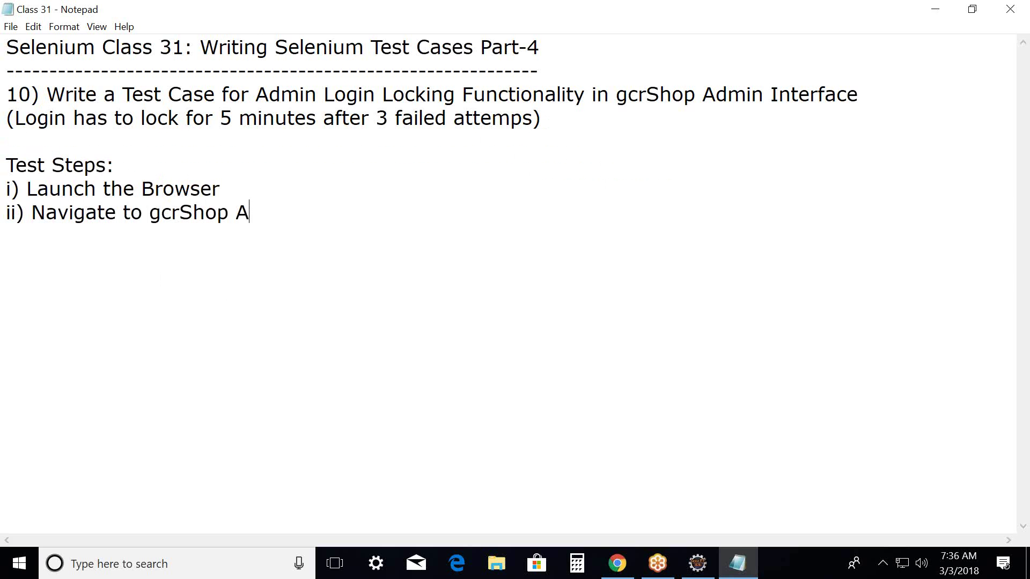
text(dmin Interfa)
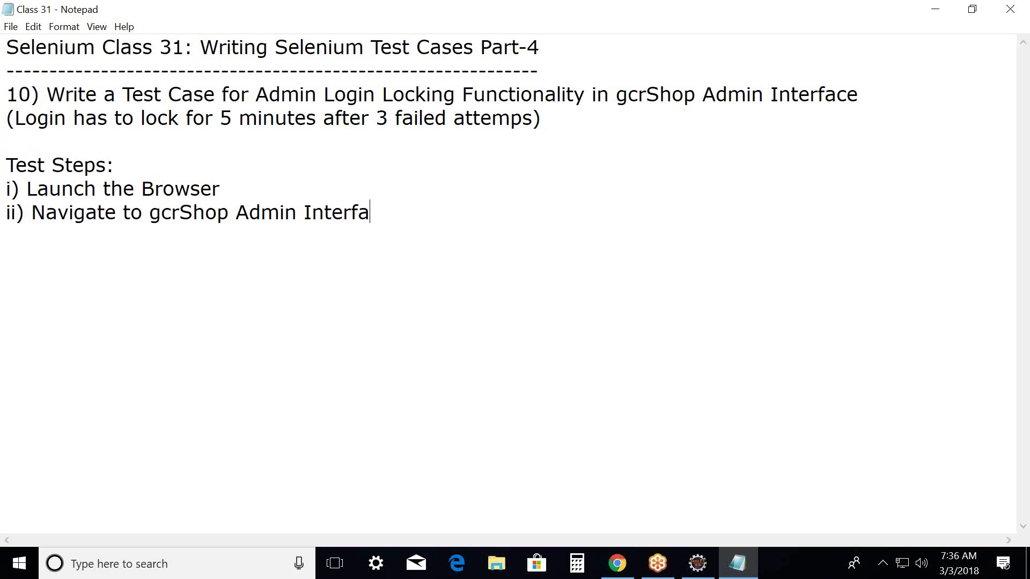
text(ce ())
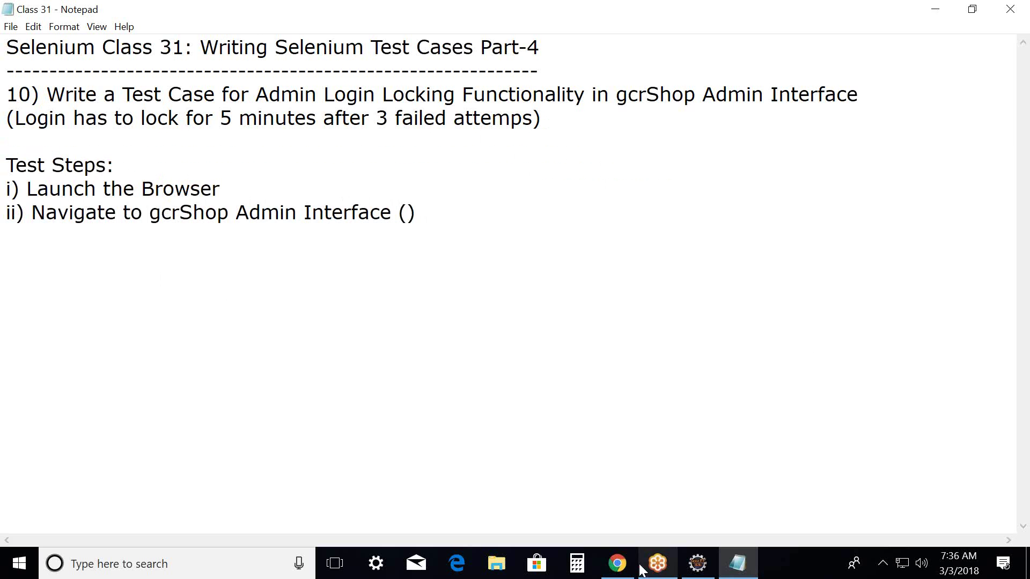
click(617, 563)
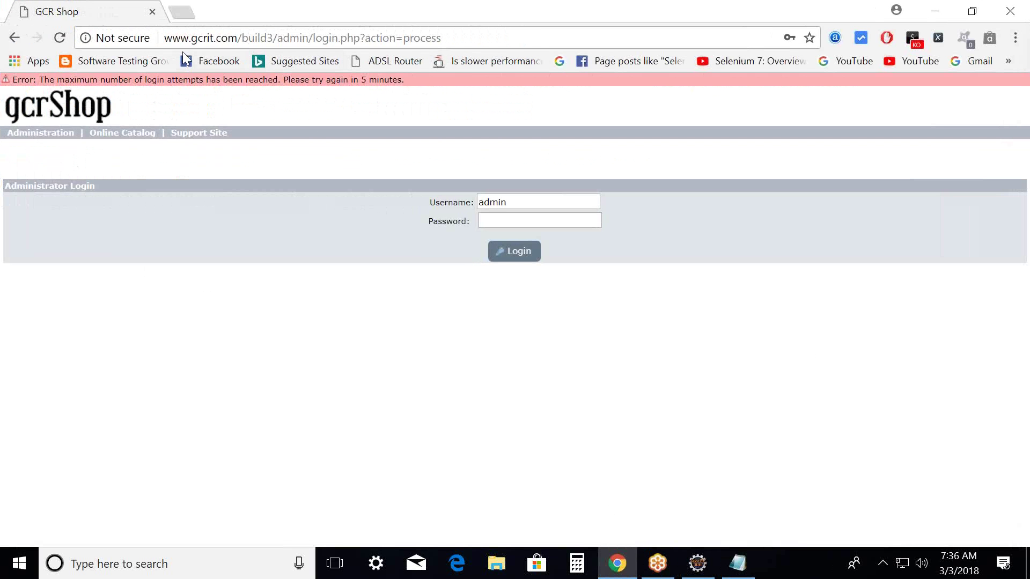
drag(162, 37, 313, 39)
key(ctrl+c)
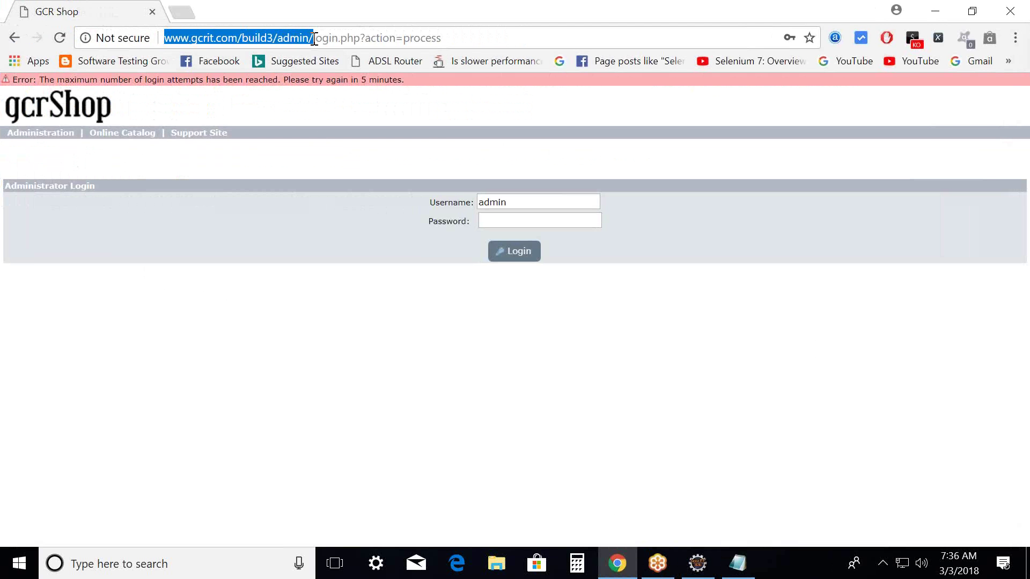
click(935, 11)
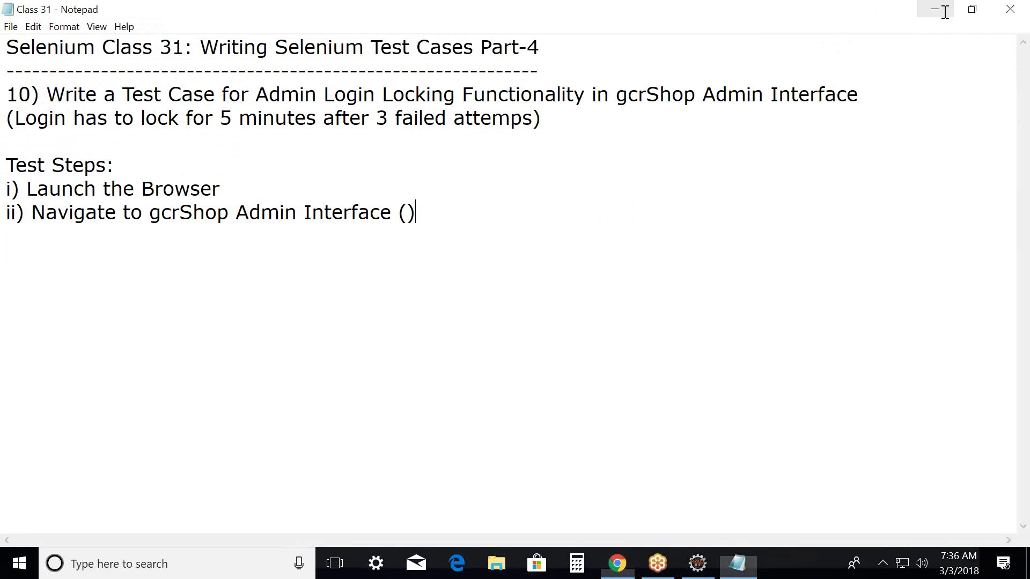
click(407, 213)
key(ctrl+v)
click(114, 243)
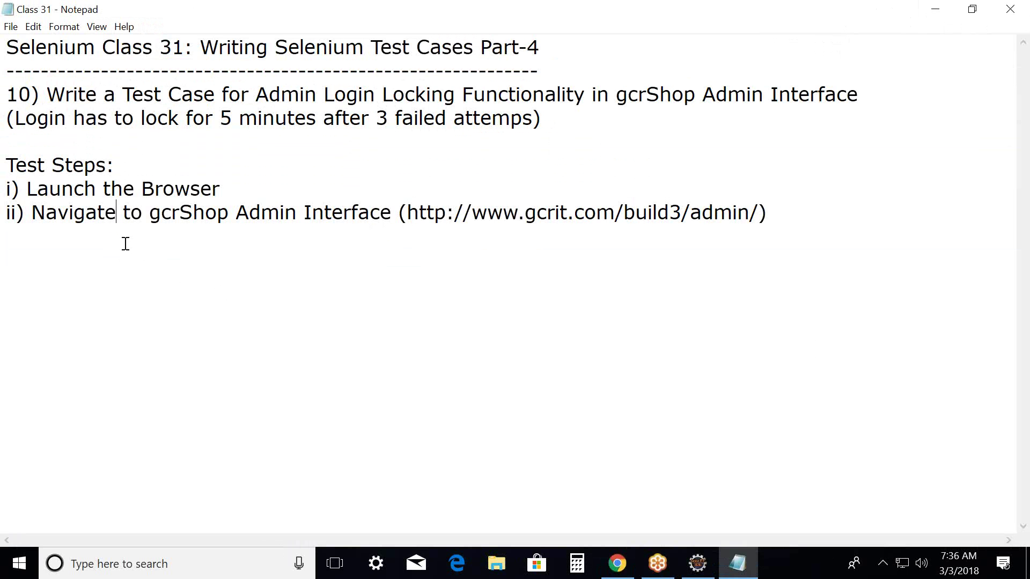
Add step 'iii) Enter Invalid Username' with a capital U and start a new line.
key(Return)
text(iii) Enter )
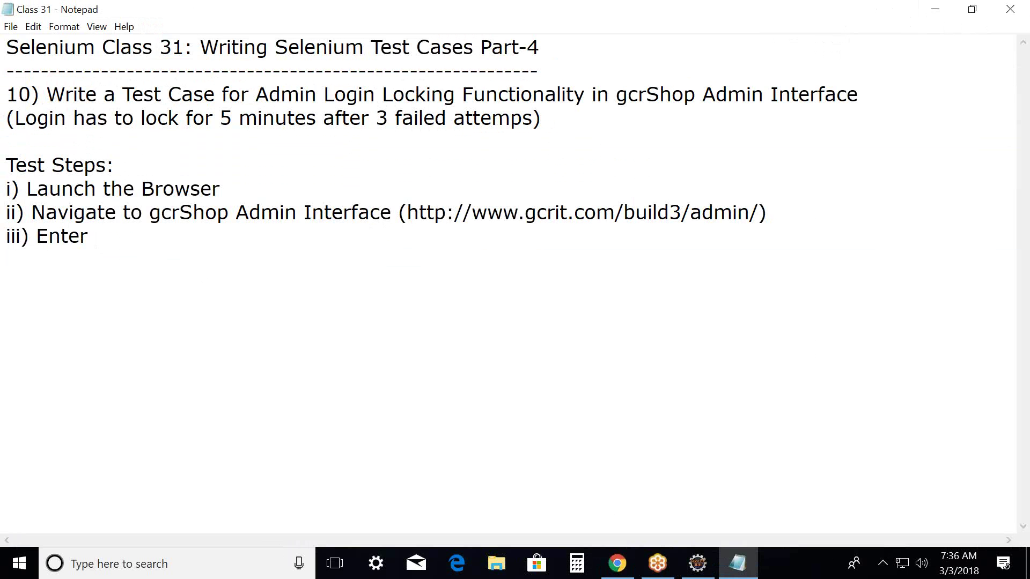
text(Invalid userna)
text(me)
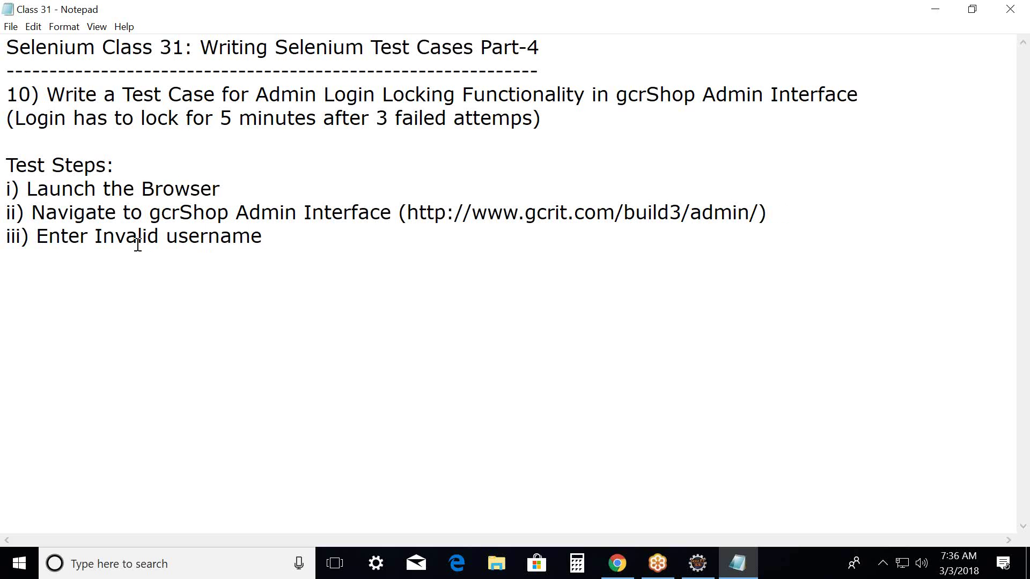
drag(166, 237, 181, 237)
text(U)
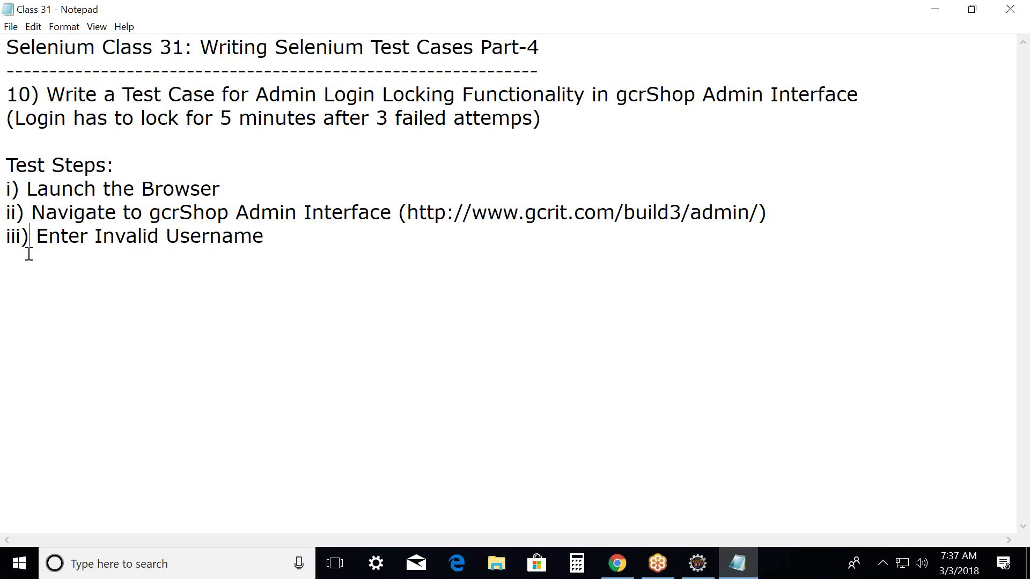
click(269, 234)
key(Return)
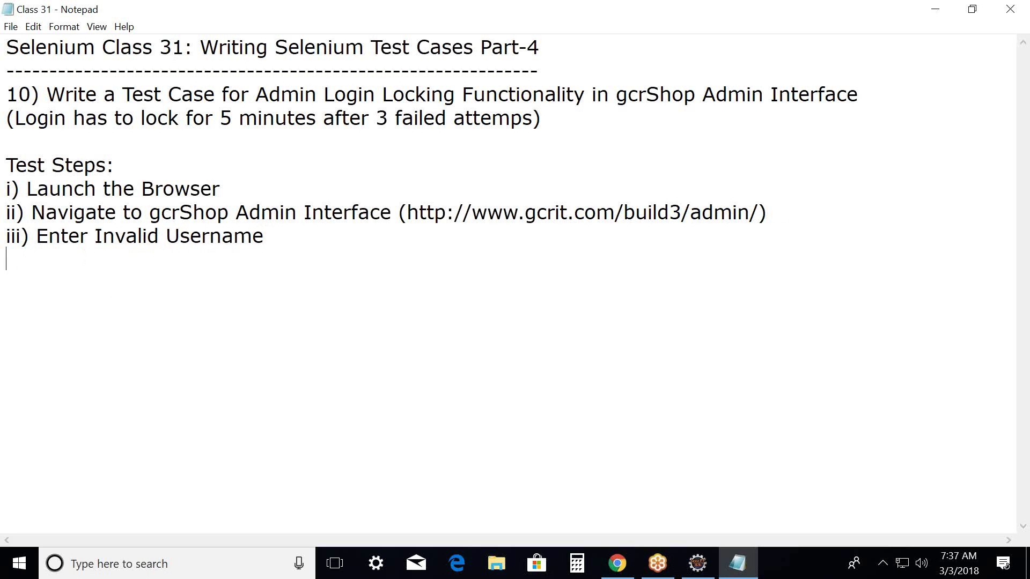